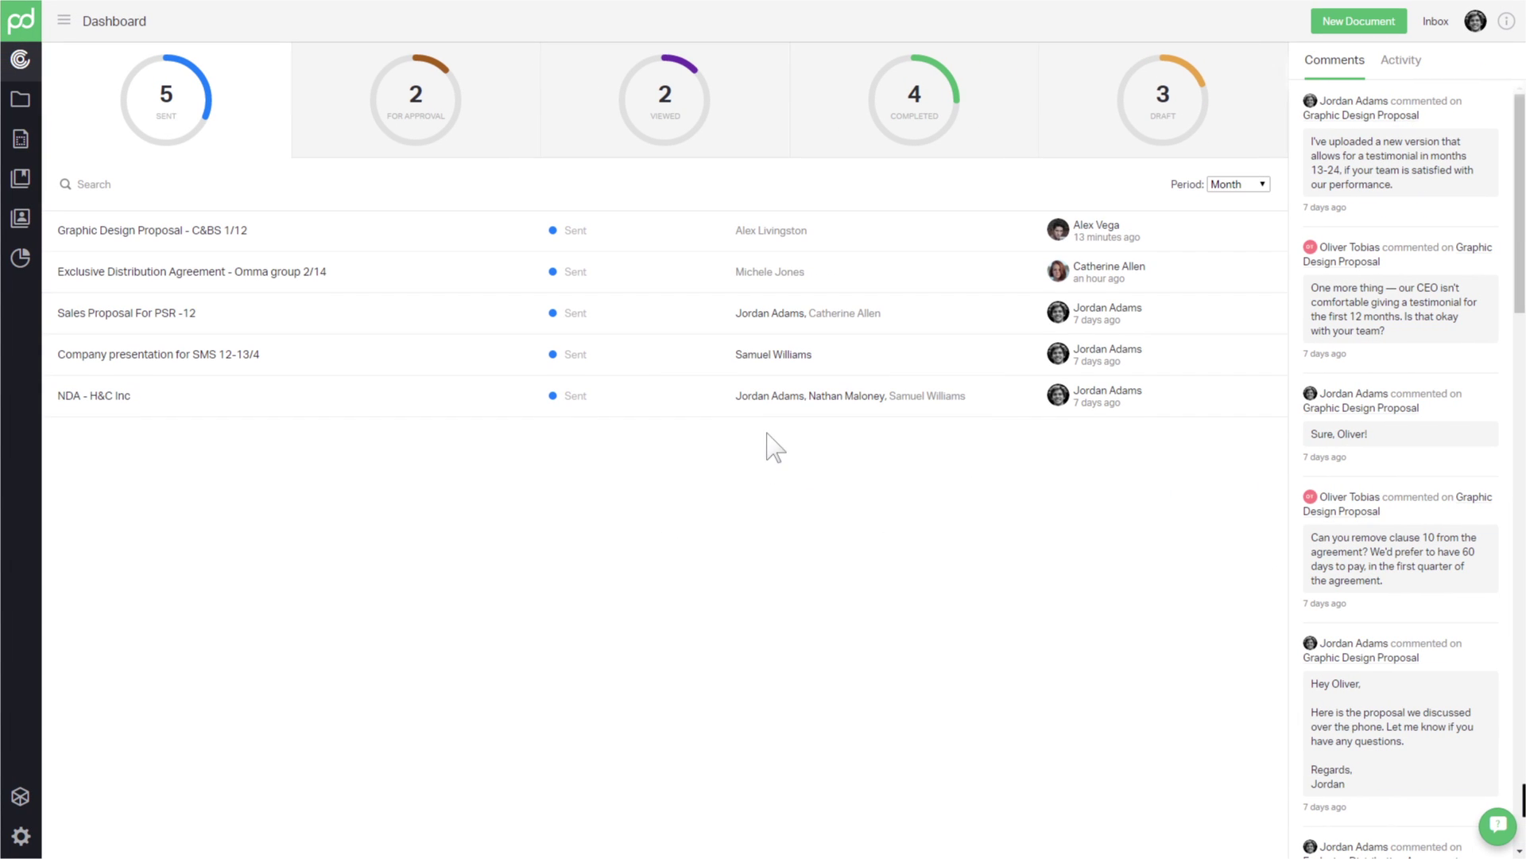
Open the Proposal for Datlu Inc and show the Signing Order settings for its recipients.
left_click(21, 98)
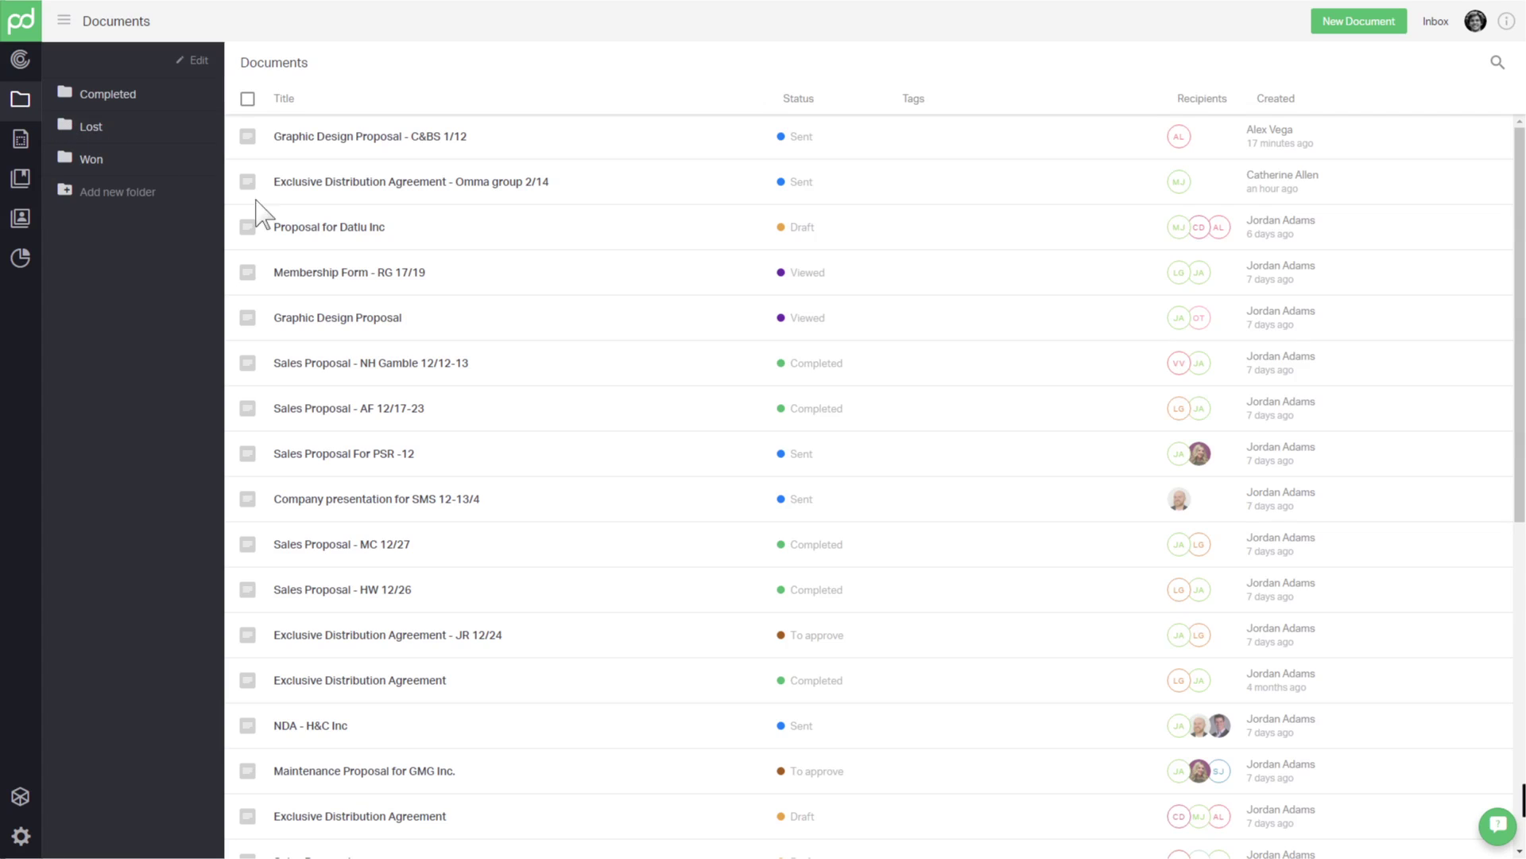
left_click(322, 230)
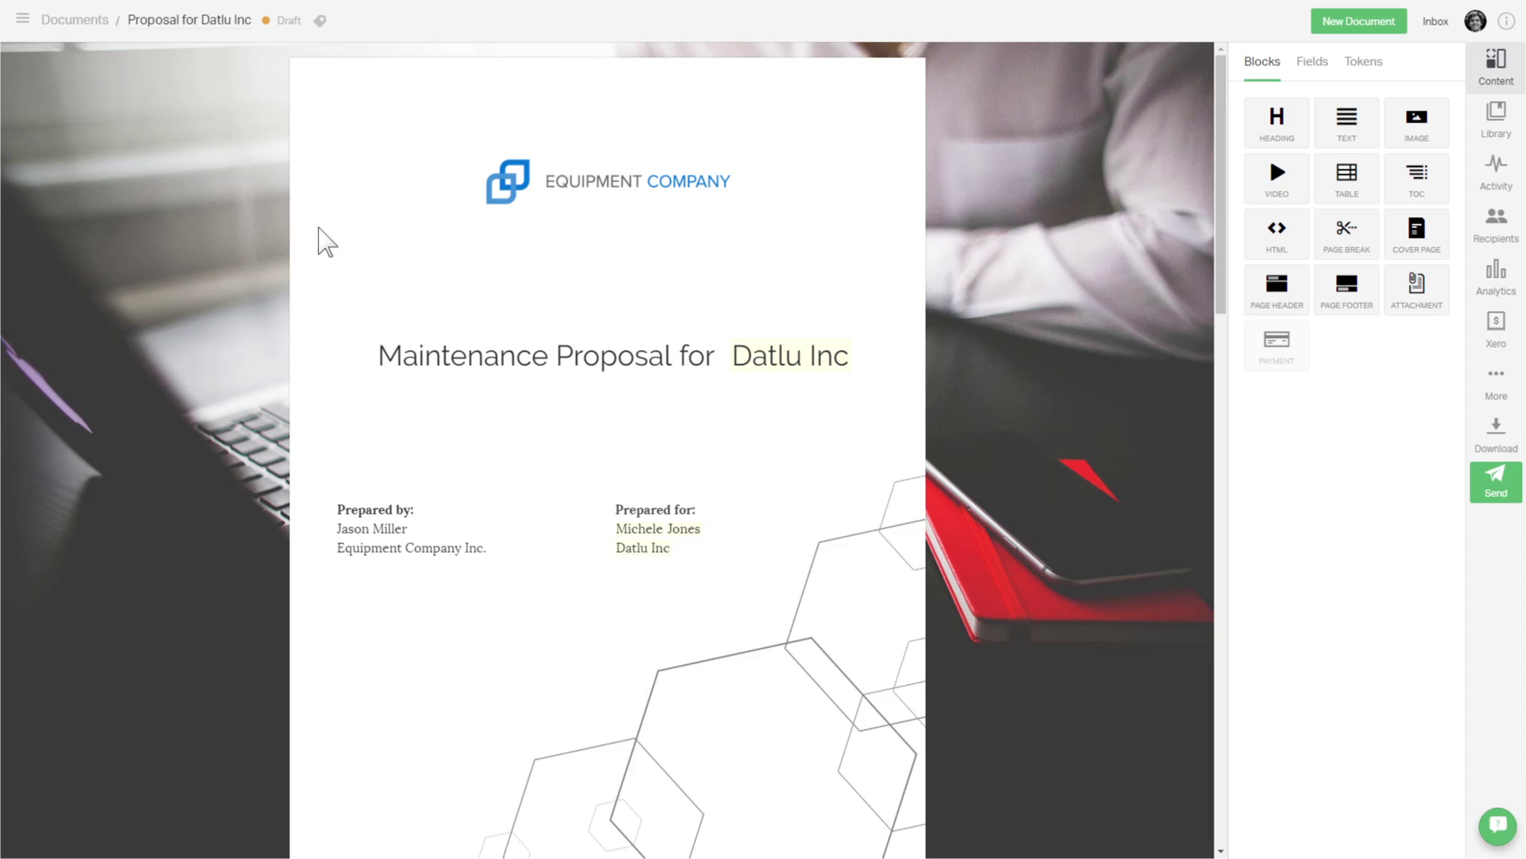
left_click(1499, 229)
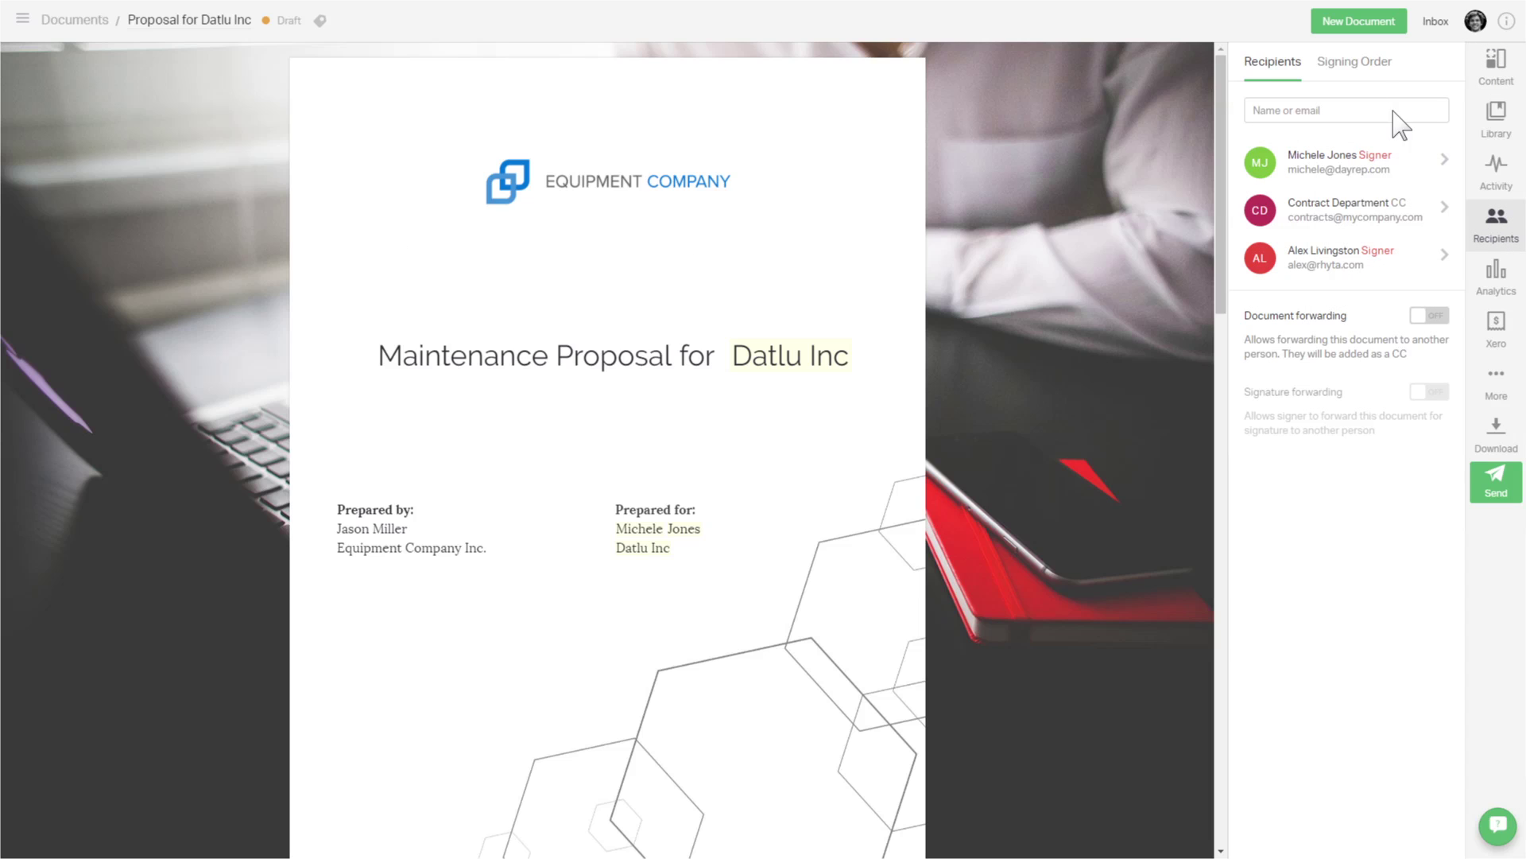
left_click(1348, 68)
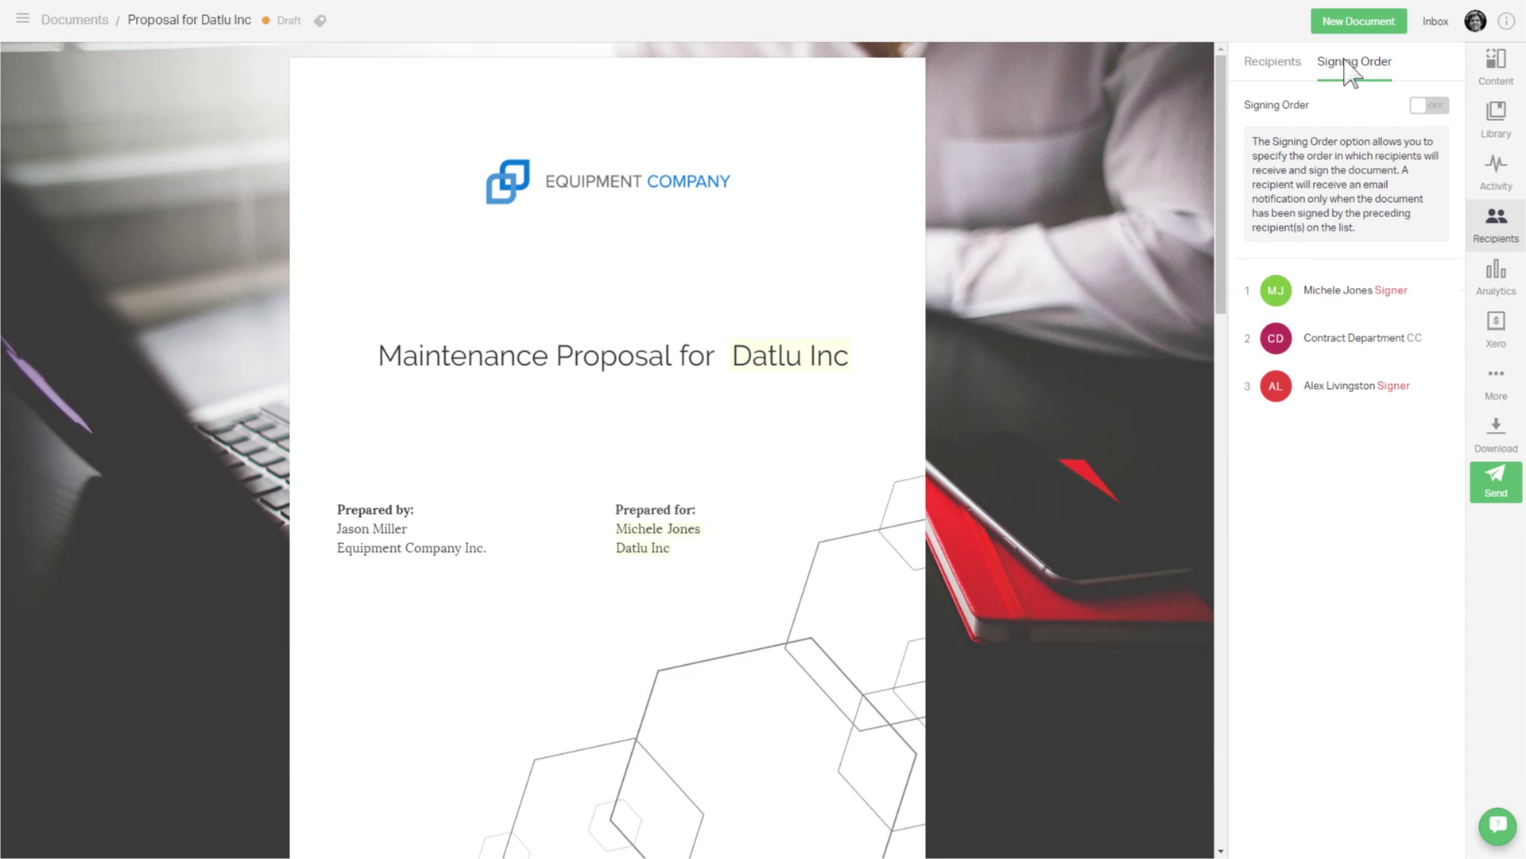
Switch the Datlu Inc proposal's Signing Order toggle on.
left_click(1426, 106)
left_click_drag(1447, 385, 1443, 291)
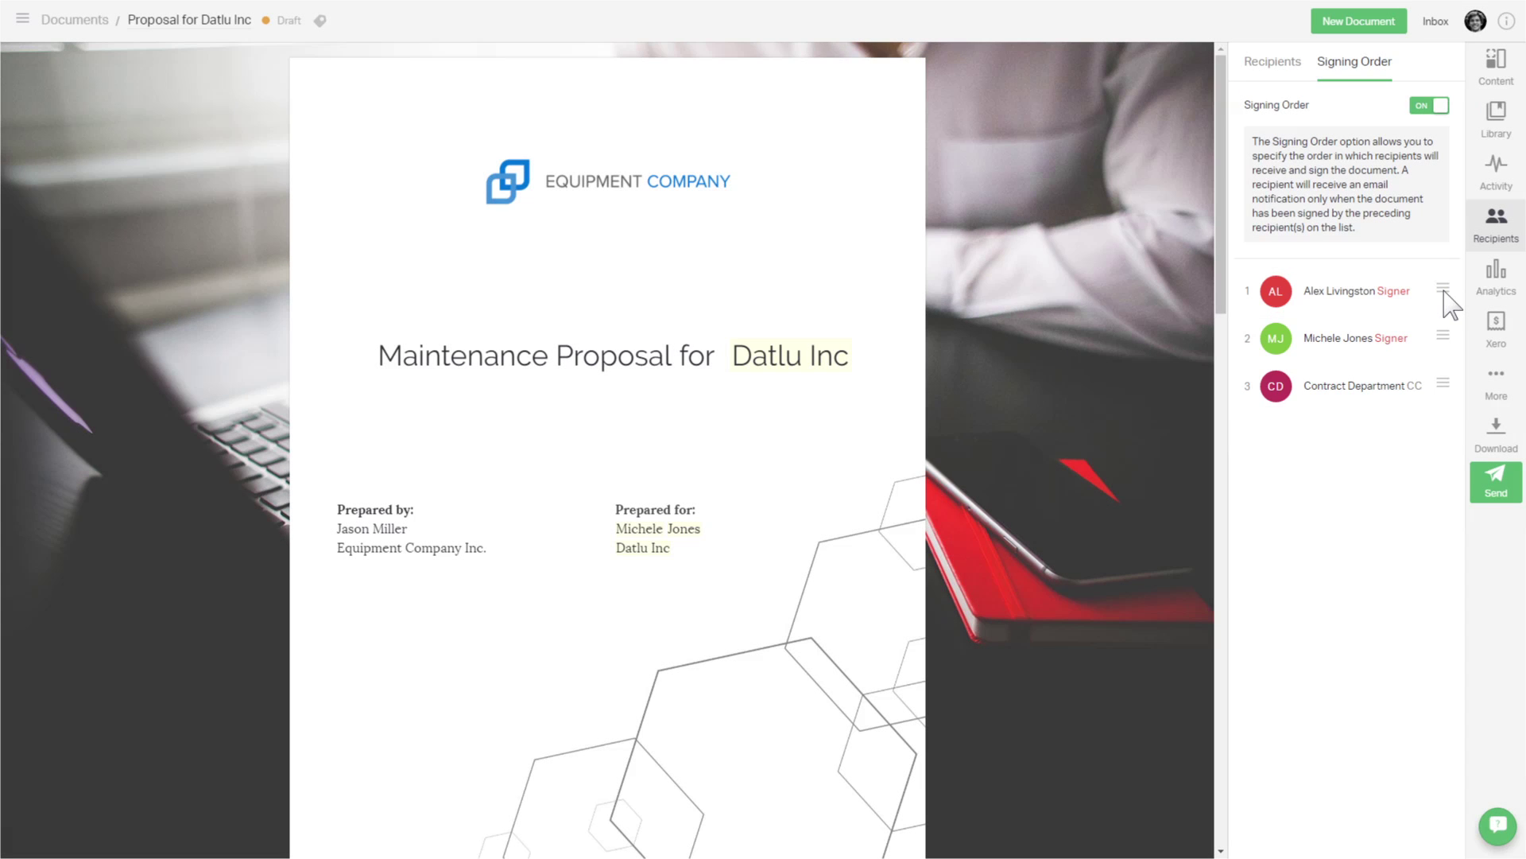
Open the Sales Proposal Template from the document templates list.
left_click(1499, 483)
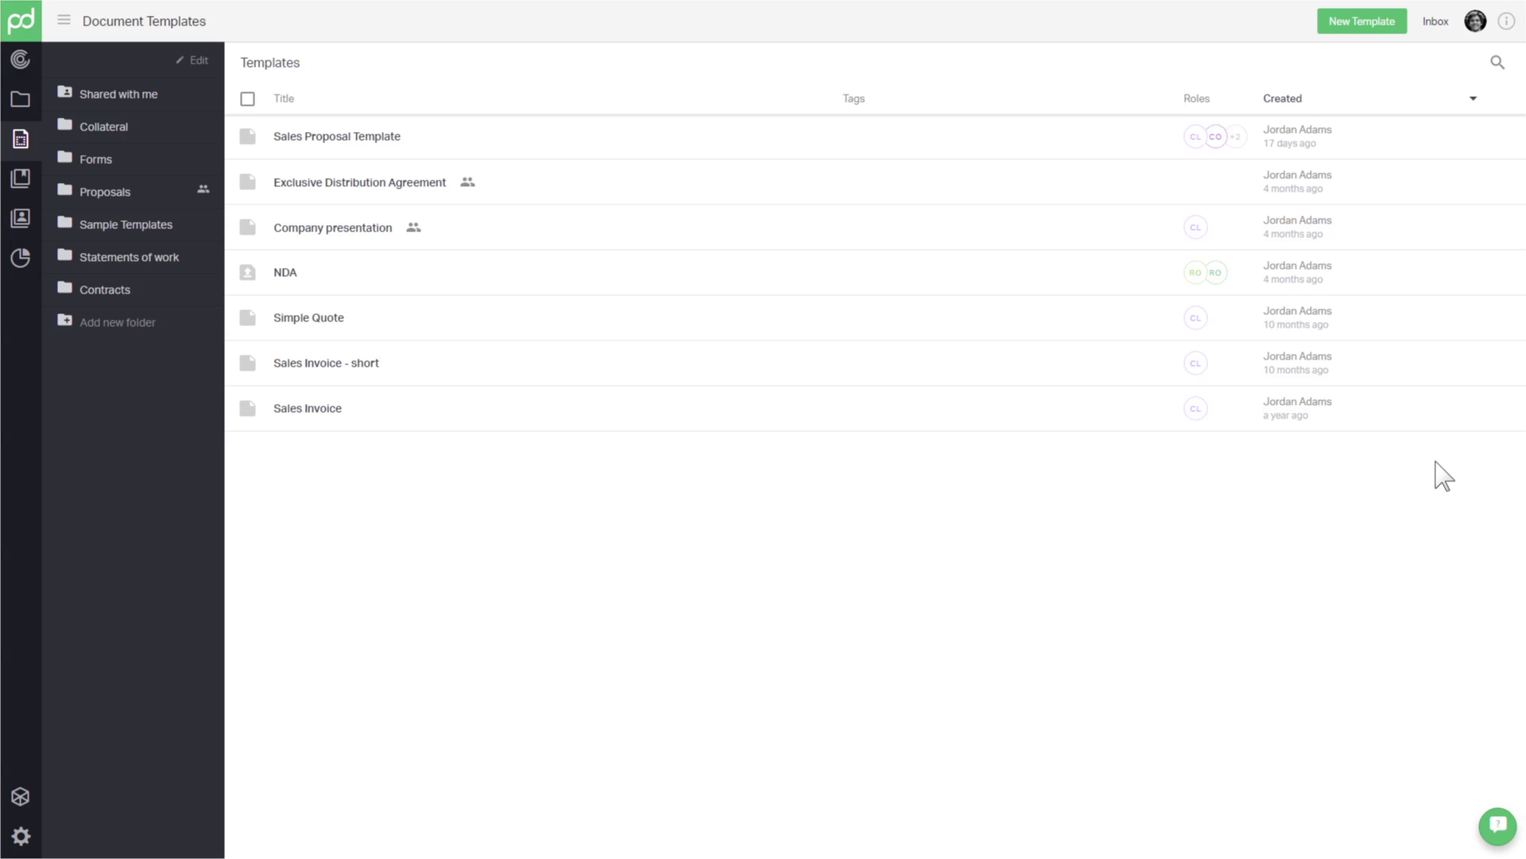
left_click(324, 141)
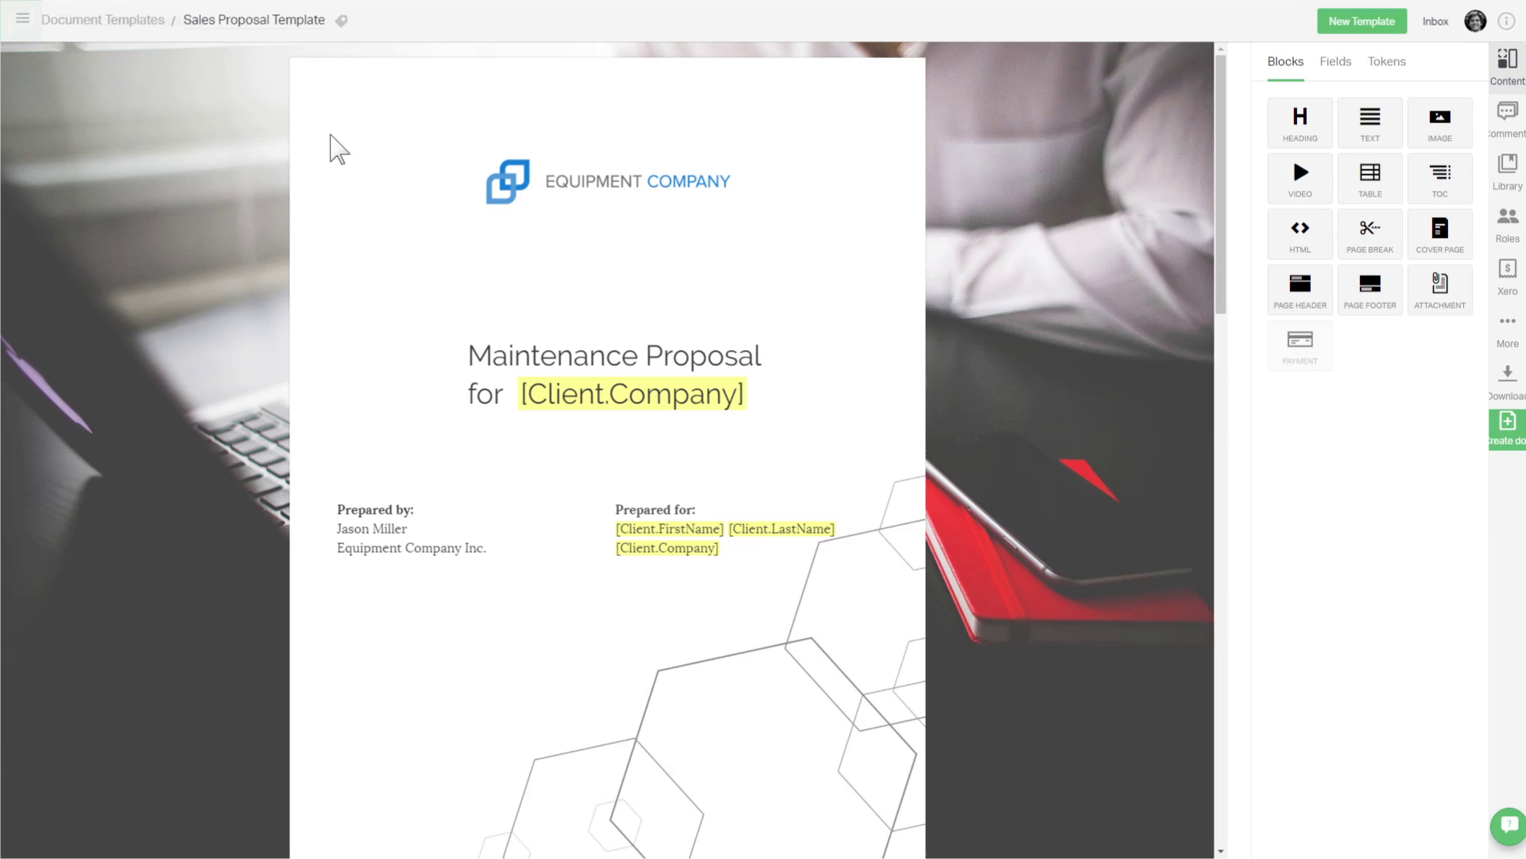
Enable signing order on the template's roles and place Company Rep ahead of Client.
left_click(1497, 227)
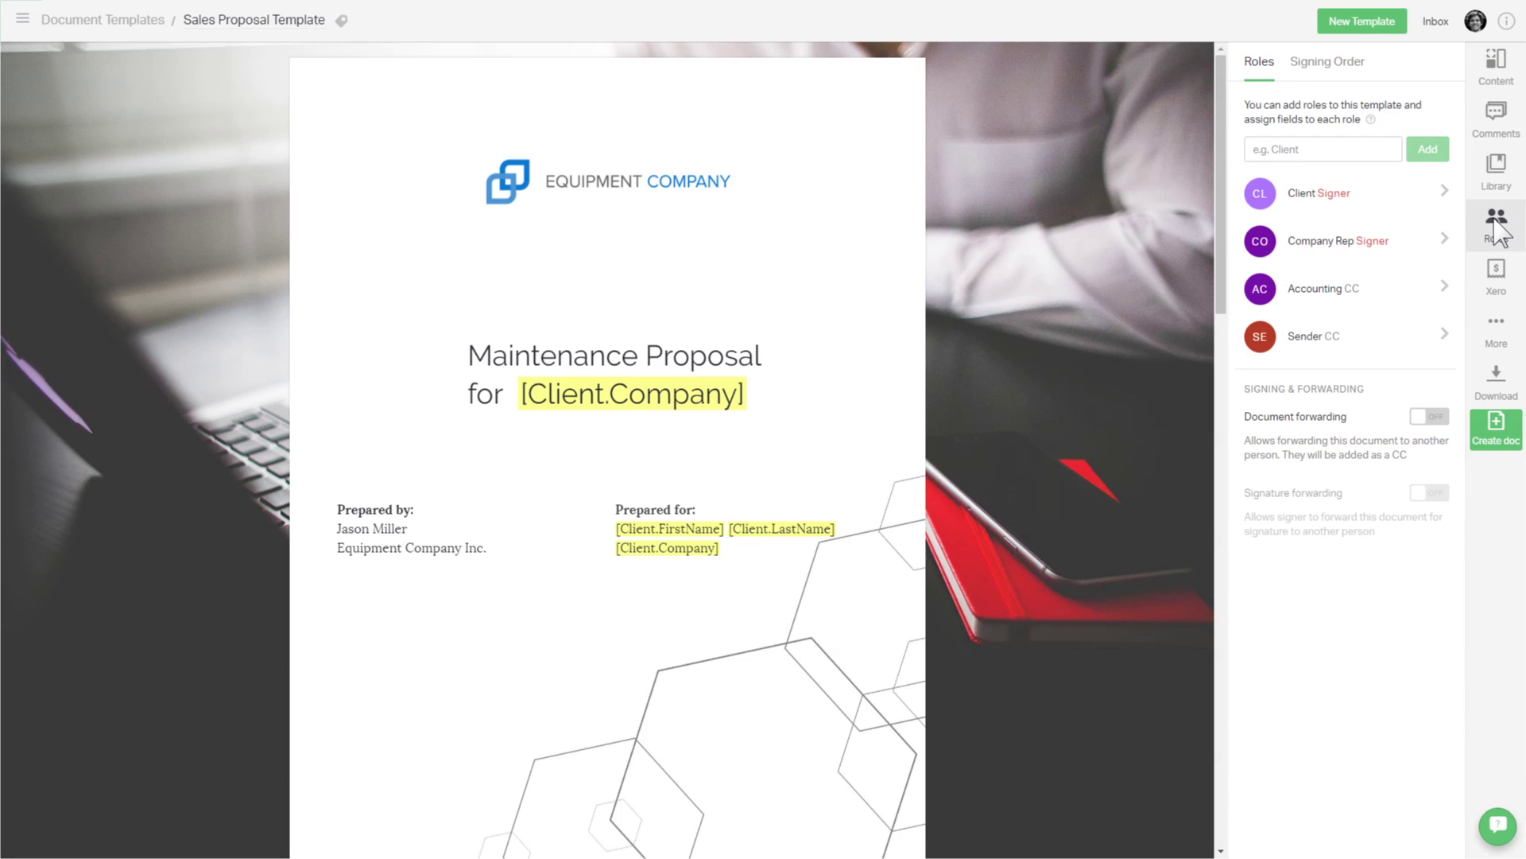
left_click(1351, 70)
left_click(1433, 105)
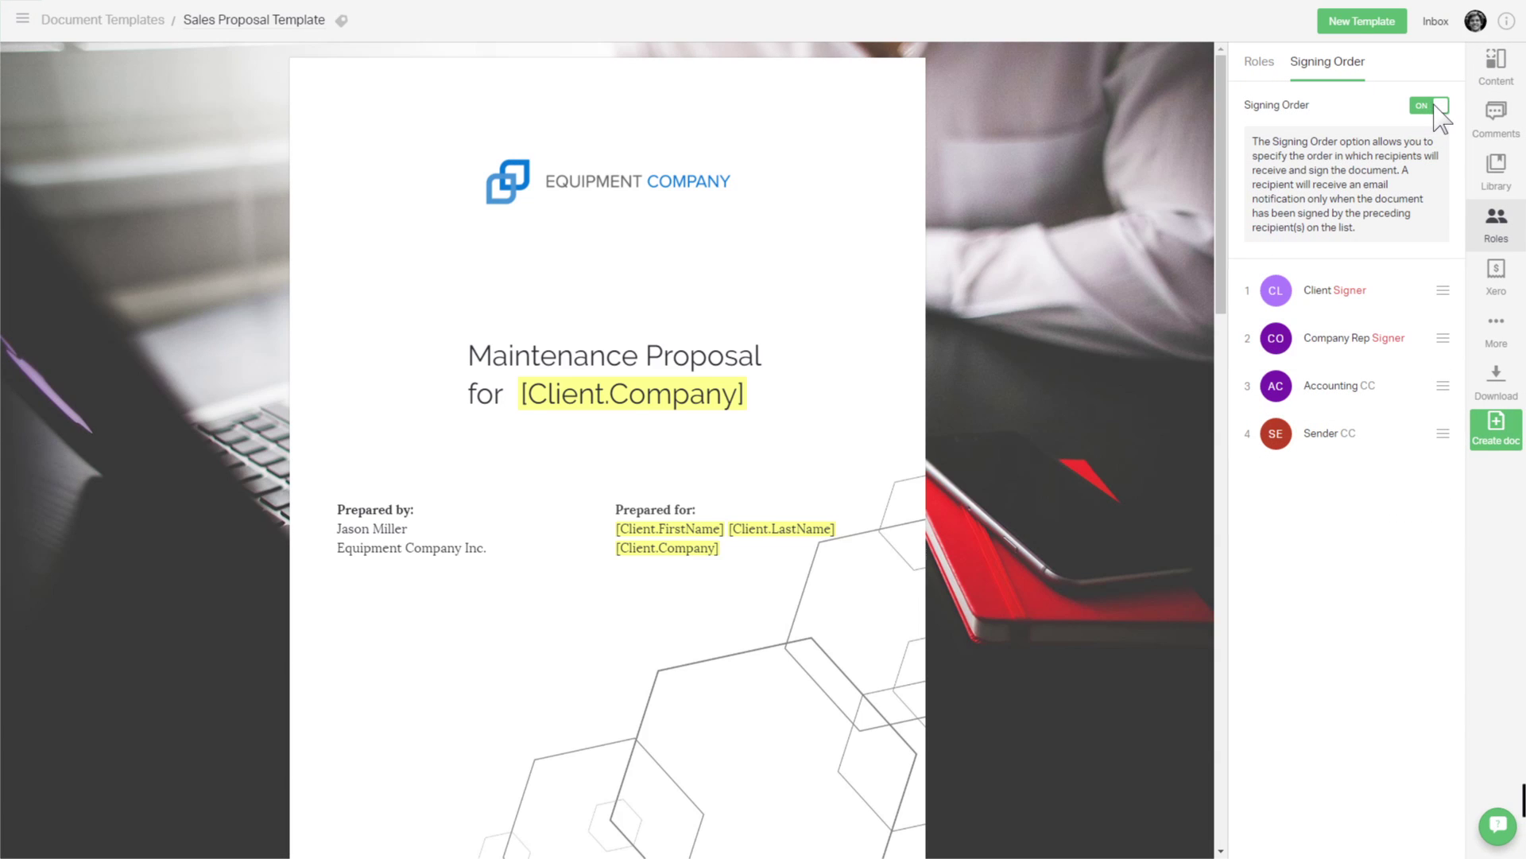
left_click_drag(1441, 338, 1442, 294)
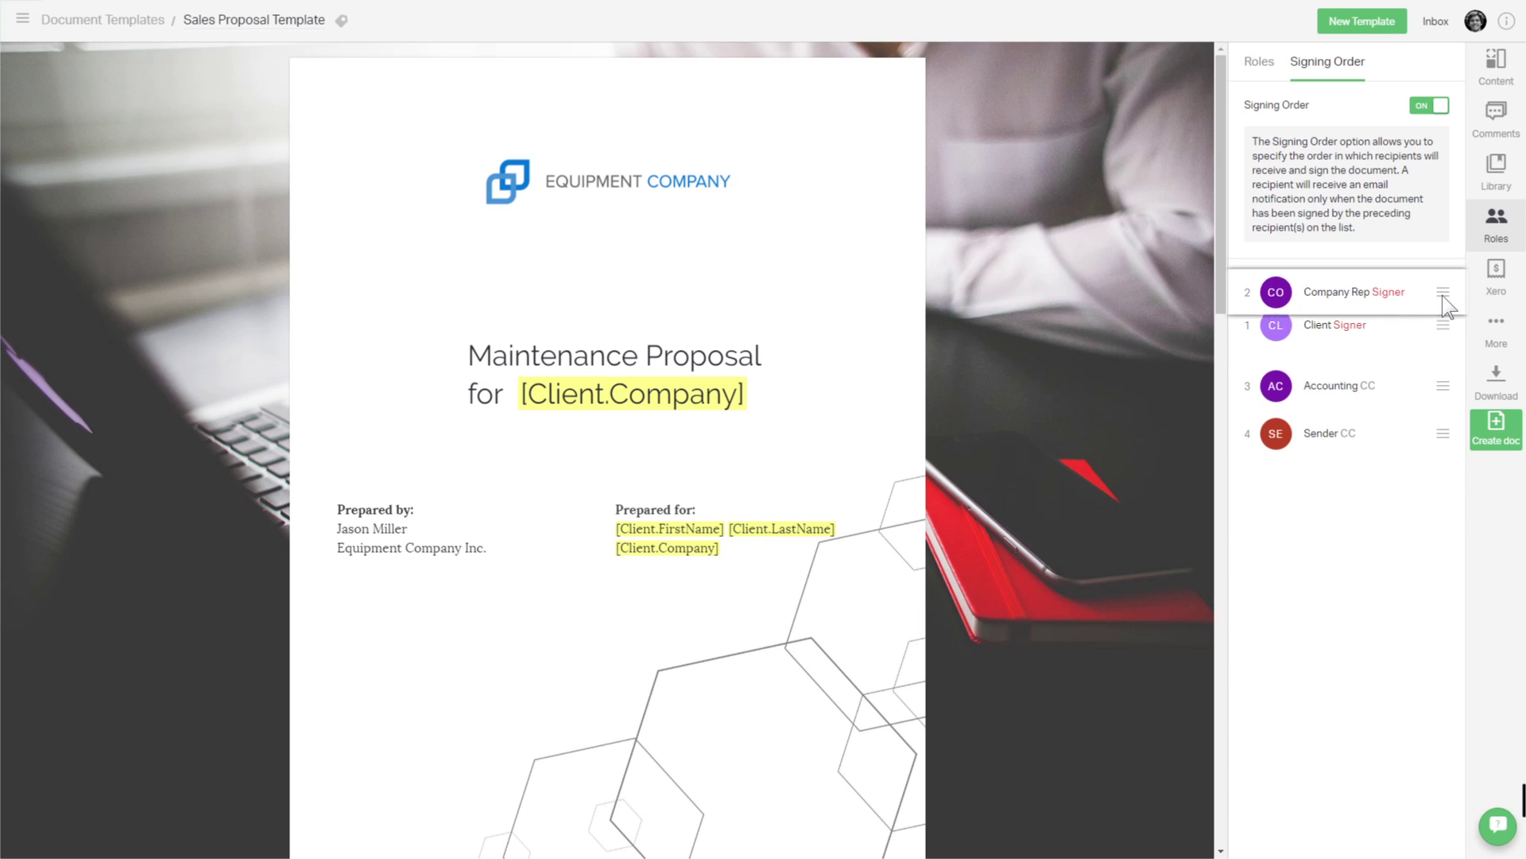